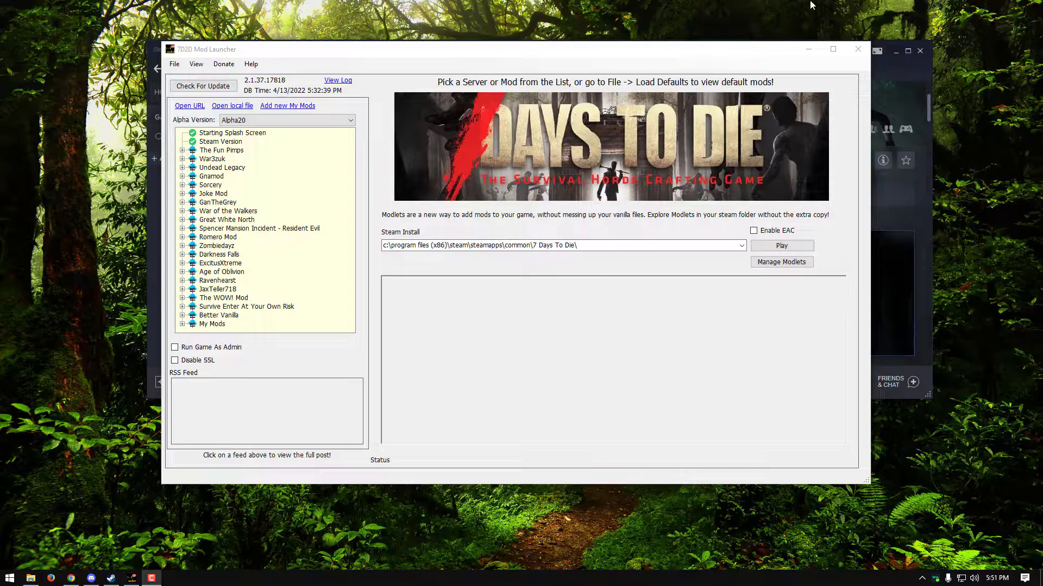
Minimize the Mod Launcher to view 7 Days To Die in Steam, and switch to the ModLauncher download page in Chrome.
{"action": "left_click", "coordinate": [808, 49]}
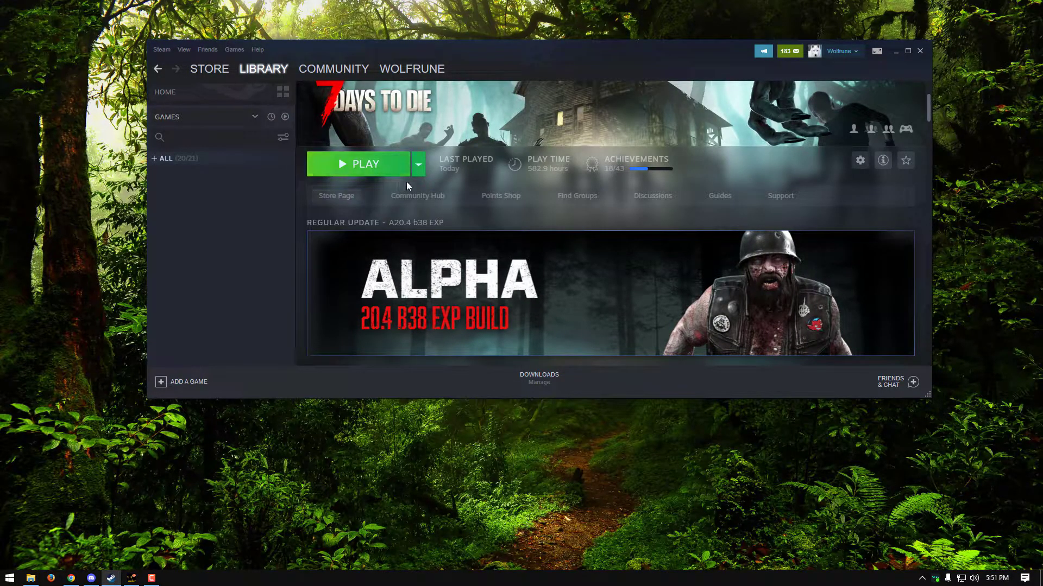
{"action": "left_click", "coordinate": [326, 166]}
{"action": "left_click", "coordinate": [75, 581]}
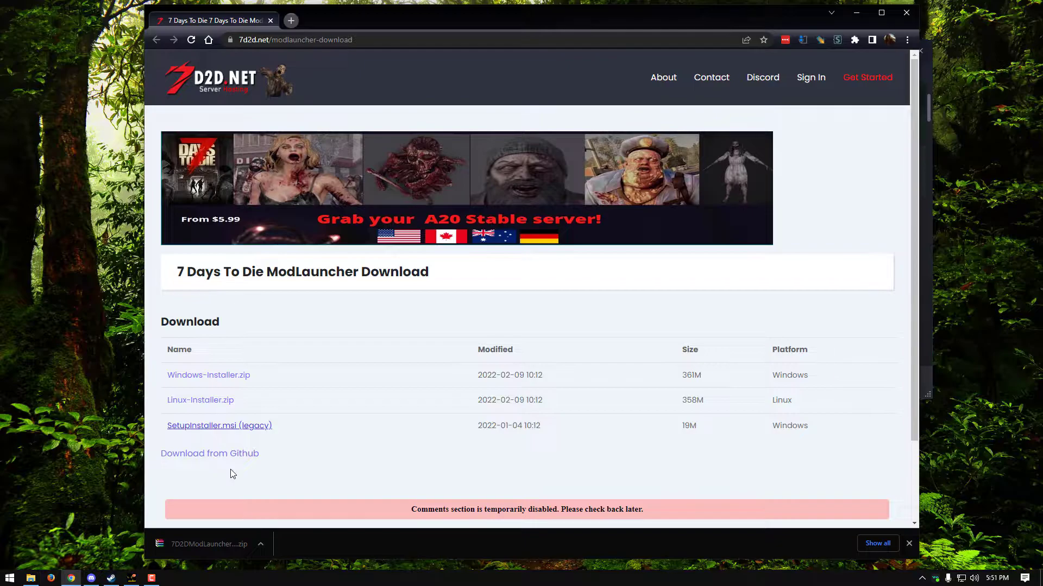
{"action": "left_click", "coordinate": [225, 429]}
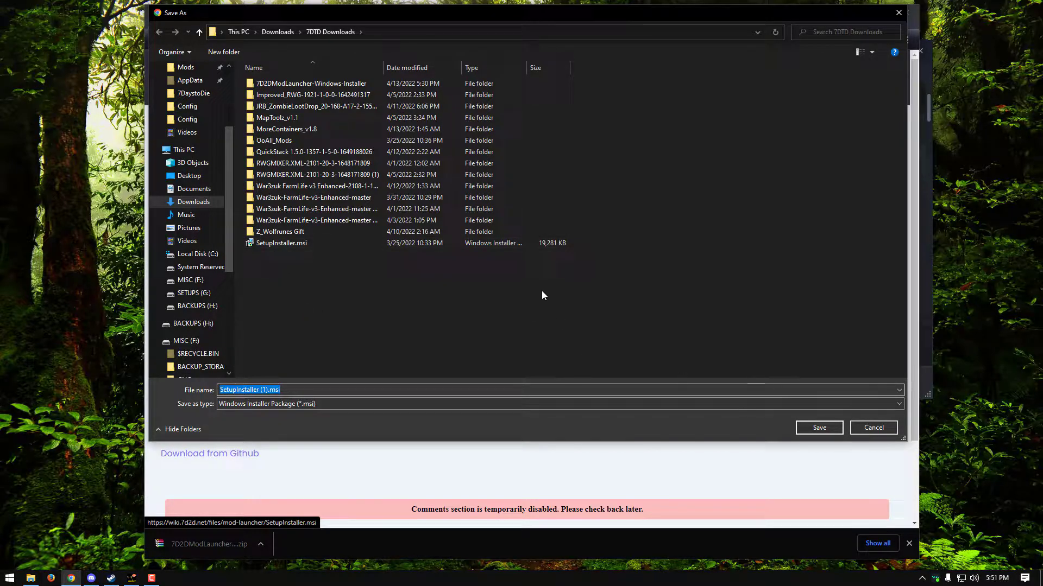
{"action": "left_click", "coordinate": [286, 247]}
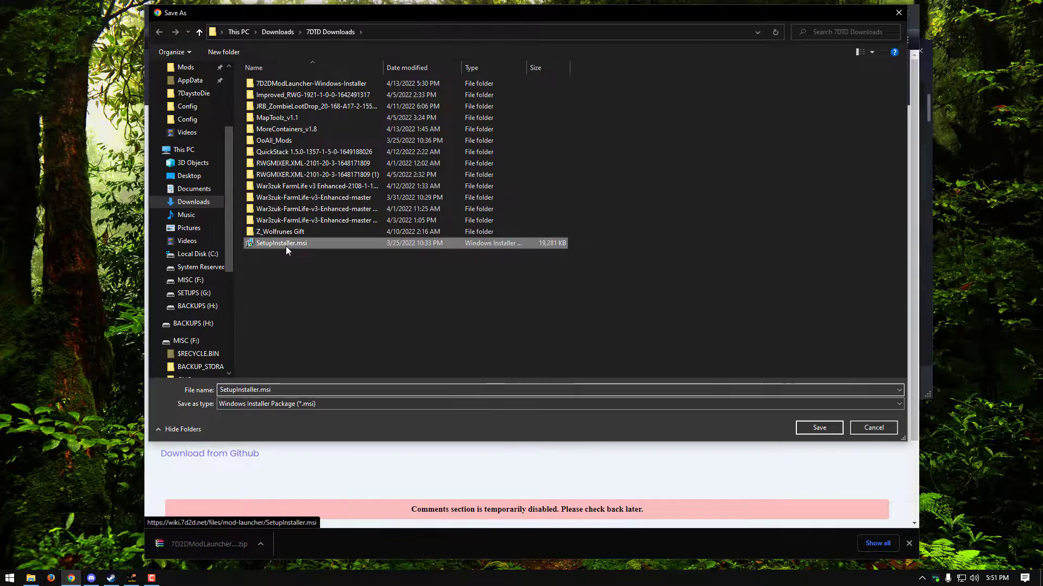
{"action": "right_click", "coordinate": [286, 247]}
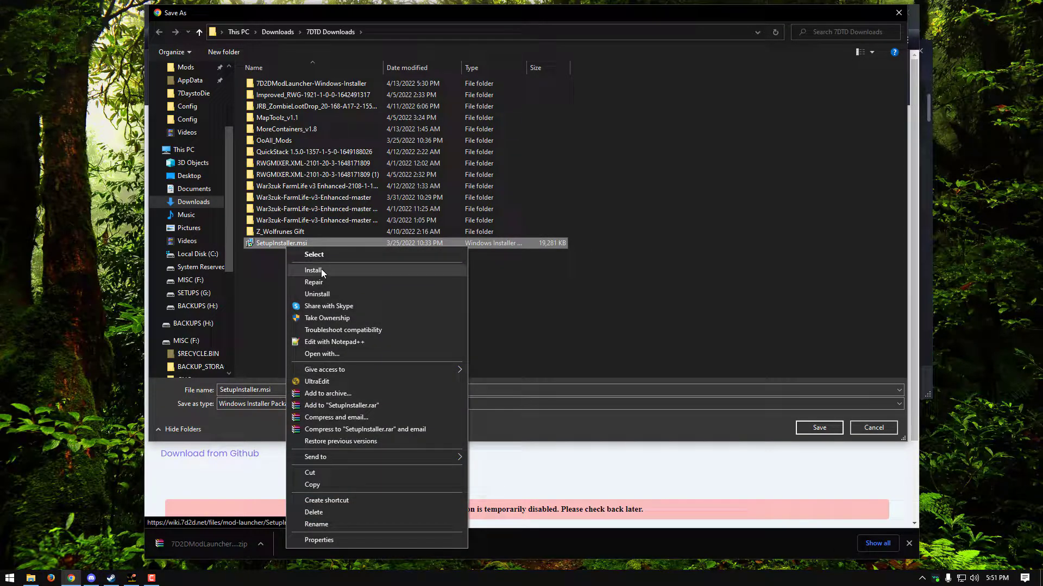
{"action": "left_click", "coordinate": [874, 428]}
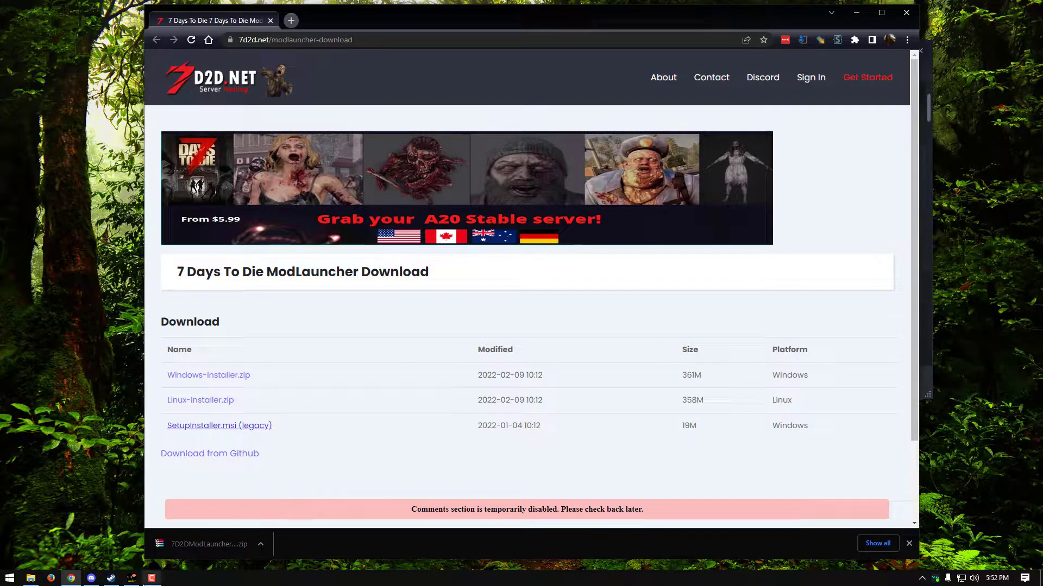
Switch to 7D2D Mod Launcher, expand the War3zuk and Undead Legacy groups, and view the install page of Undead Legacy Stable.
{"action": "left_click", "coordinate": [131, 579]}
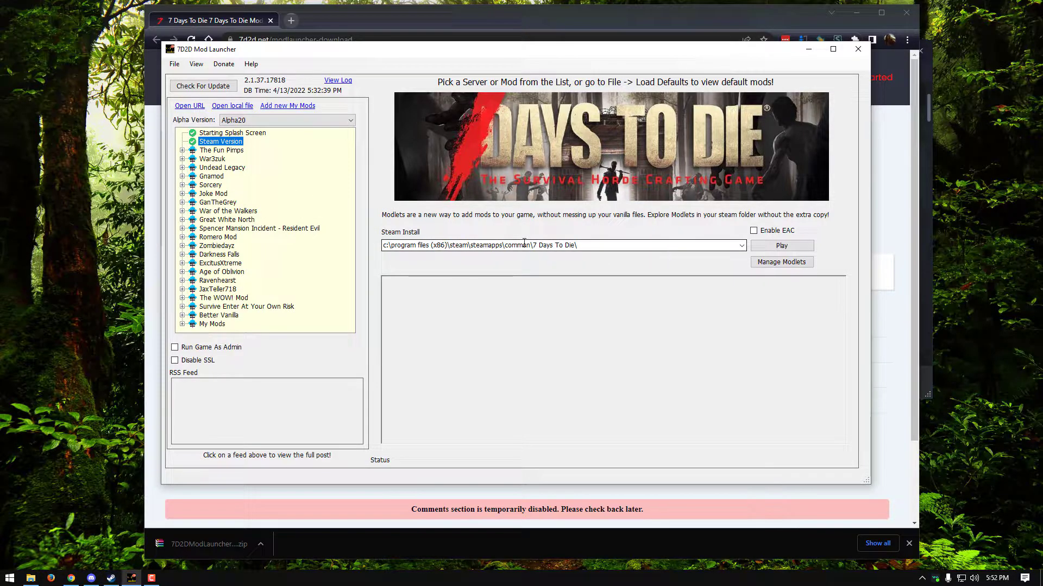
{"action": "left_click", "coordinate": [182, 159]}
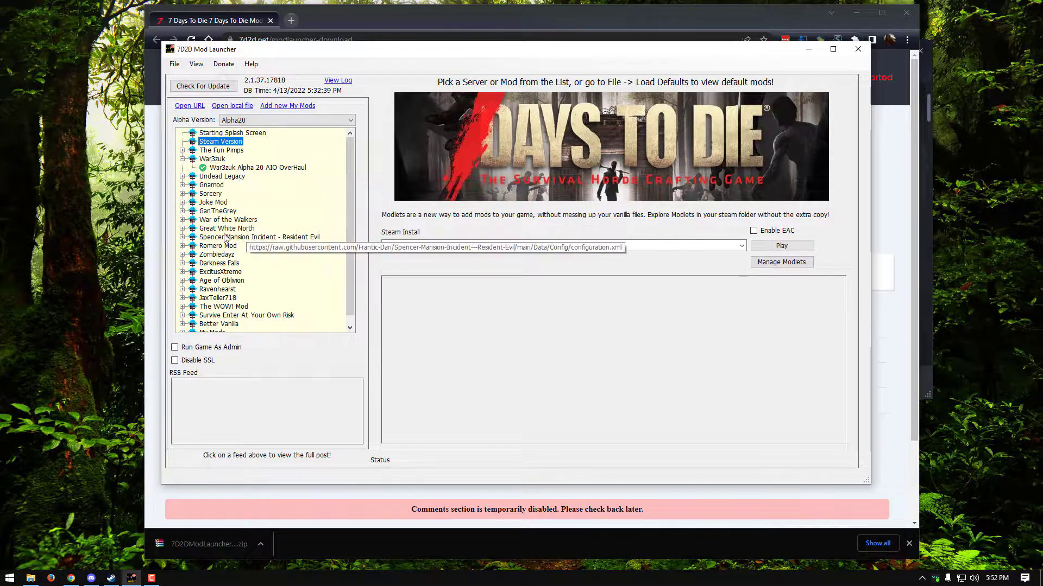
{"action": "left_click", "coordinate": [181, 177]}
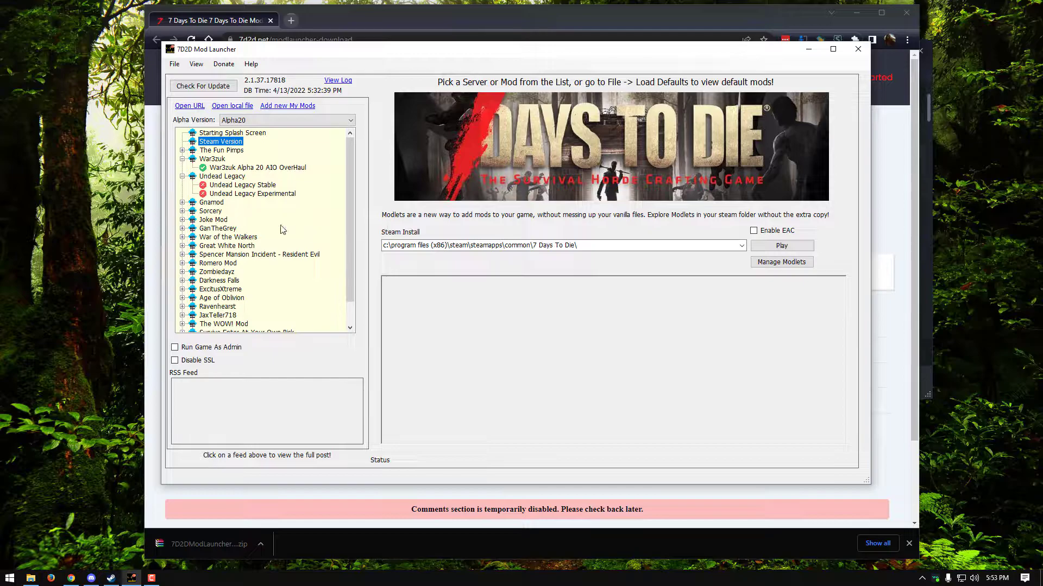
{"action": "left_click", "coordinate": [223, 188]}
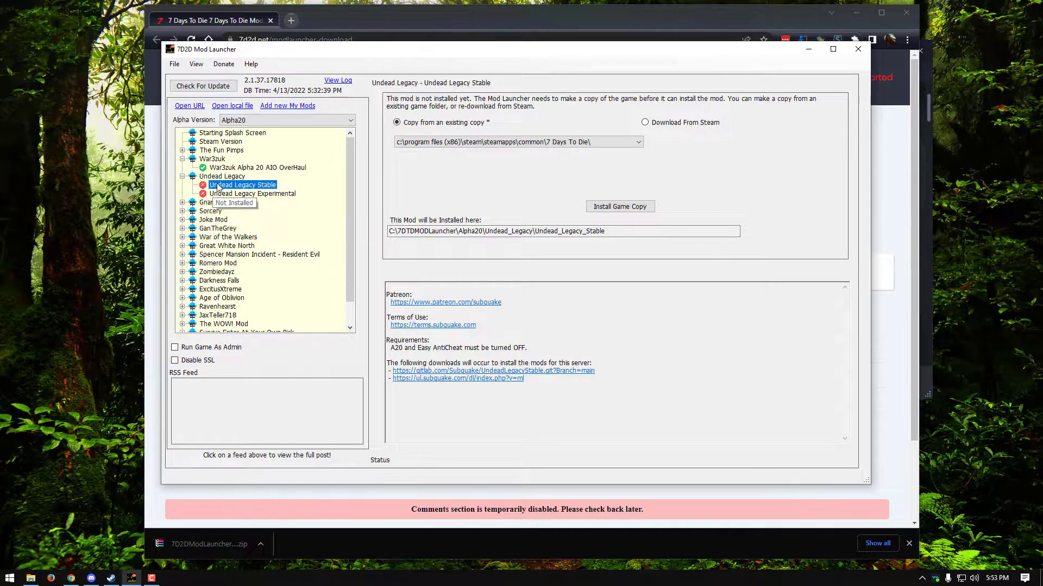
Examine the War3zuk Alpha 20 AIO OverHaul page and its entry in the Starting Splash Screen's installed mods list.
{"action": "left_click", "coordinate": [221, 168]}
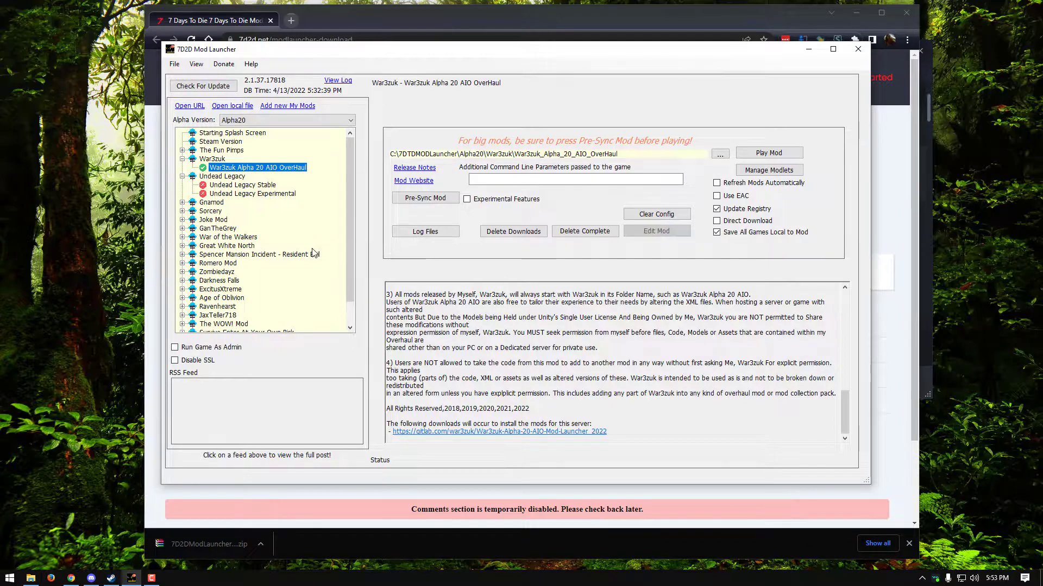
{"action": "left_click", "coordinate": [222, 134]}
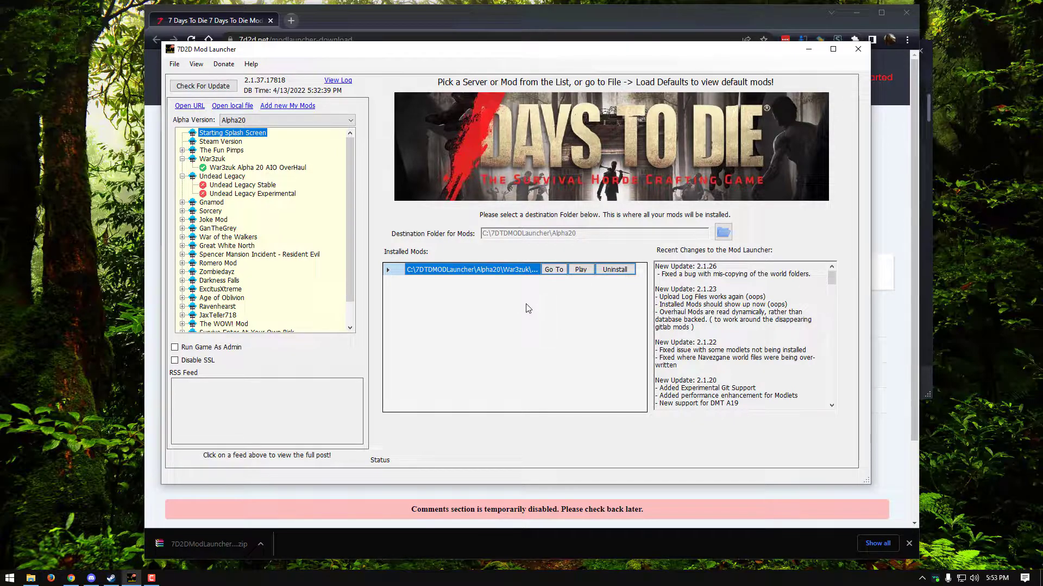
{"action": "left_click", "coordinate": [552, 270]}
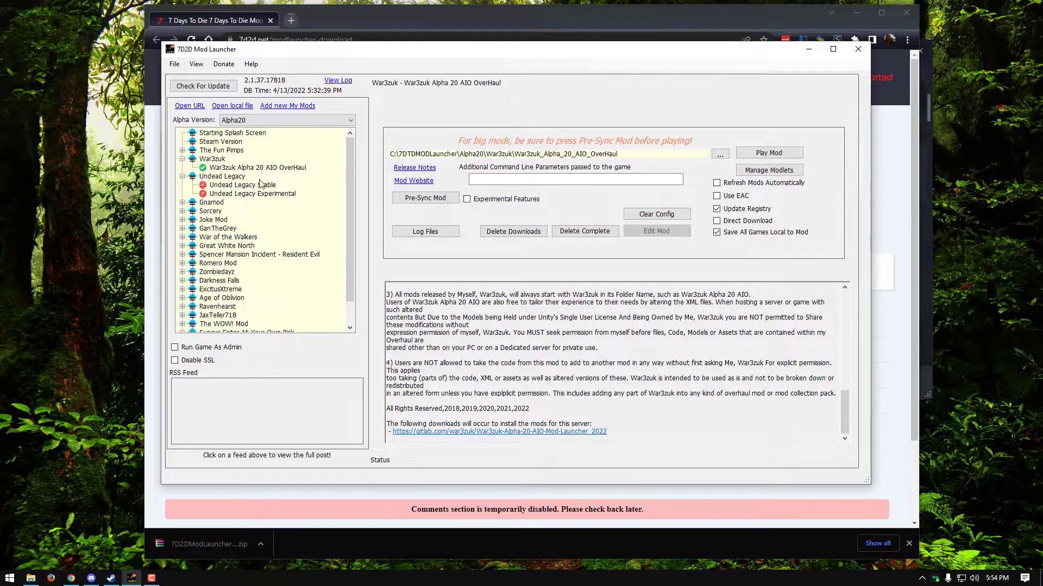
{"action": "left_click", "coordinate": [228, 134]}
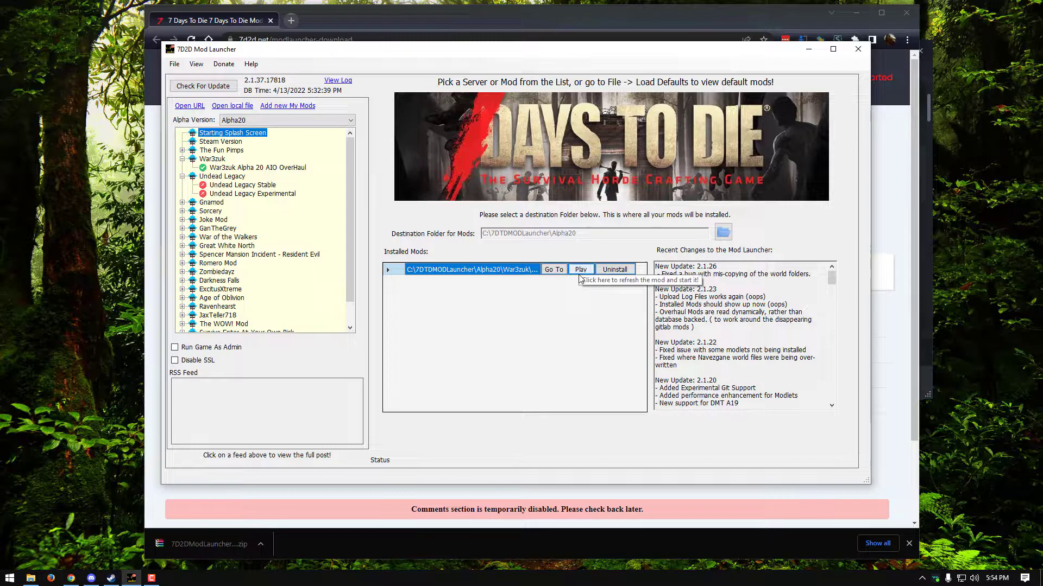
{"action": "left_click", "coordinate": [227, 169]}
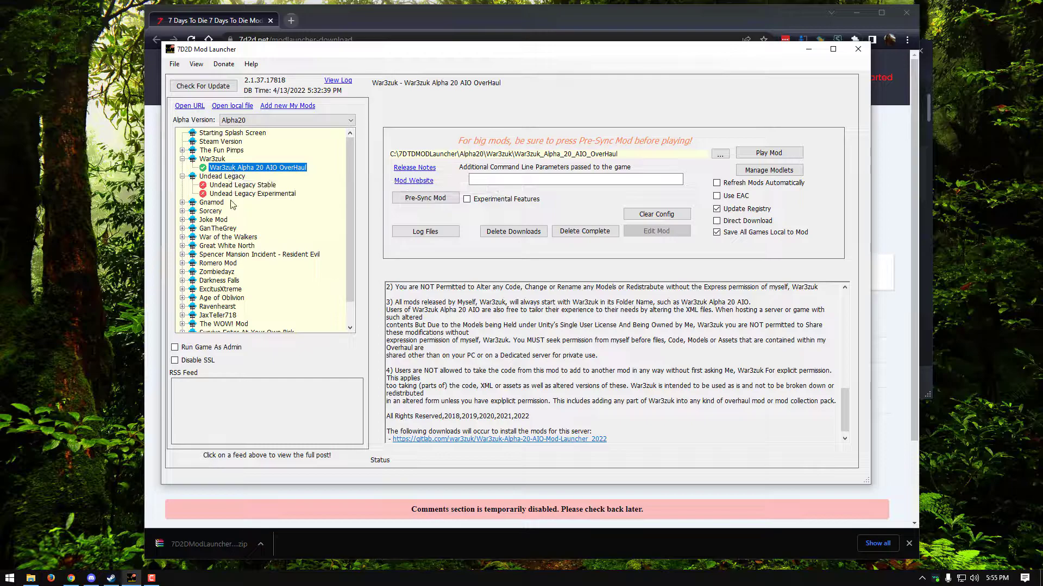
Launch the War3zuk mod from the Starting Splash Screen's installed mods list and open the game's world generator.
{"action": "left_click", "coordinate": [218, 134]}
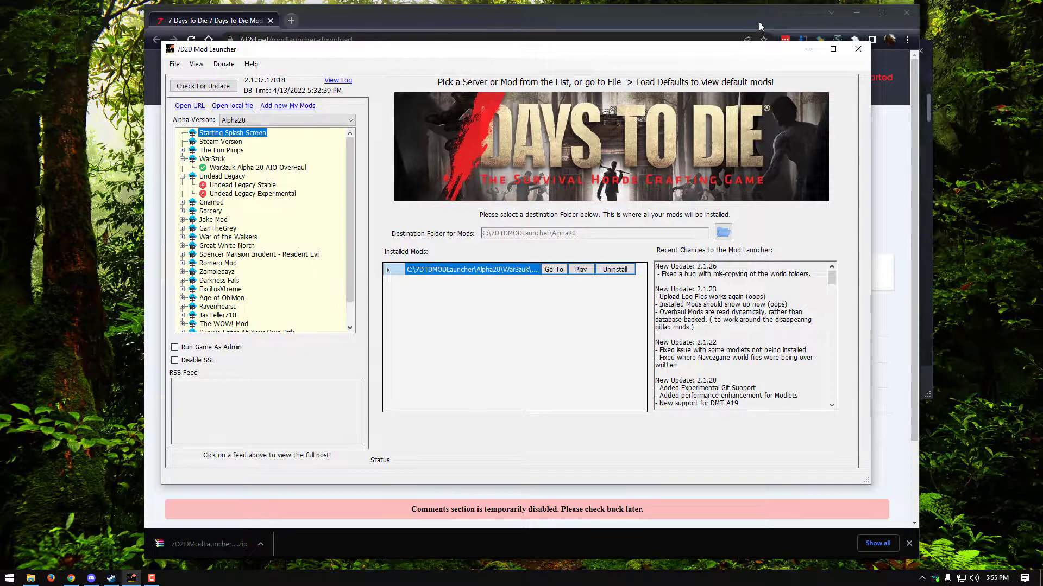
{"action": "left_click", "coordinate": [111, 578]}
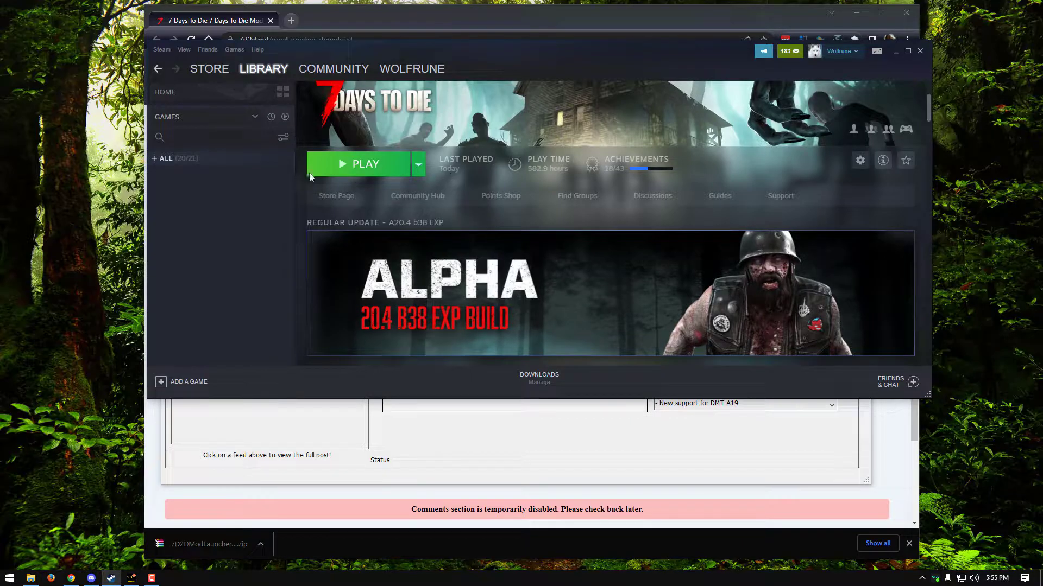
{"action": "left_click", "coordinate": [895, 54]}
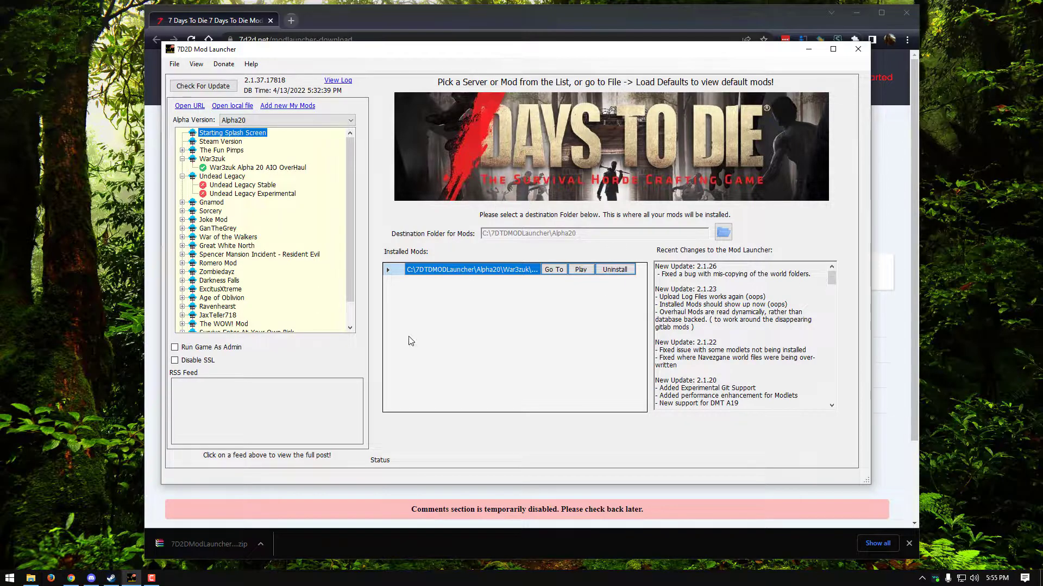
{"action": "left_click", "coordinate": [581, 272]}
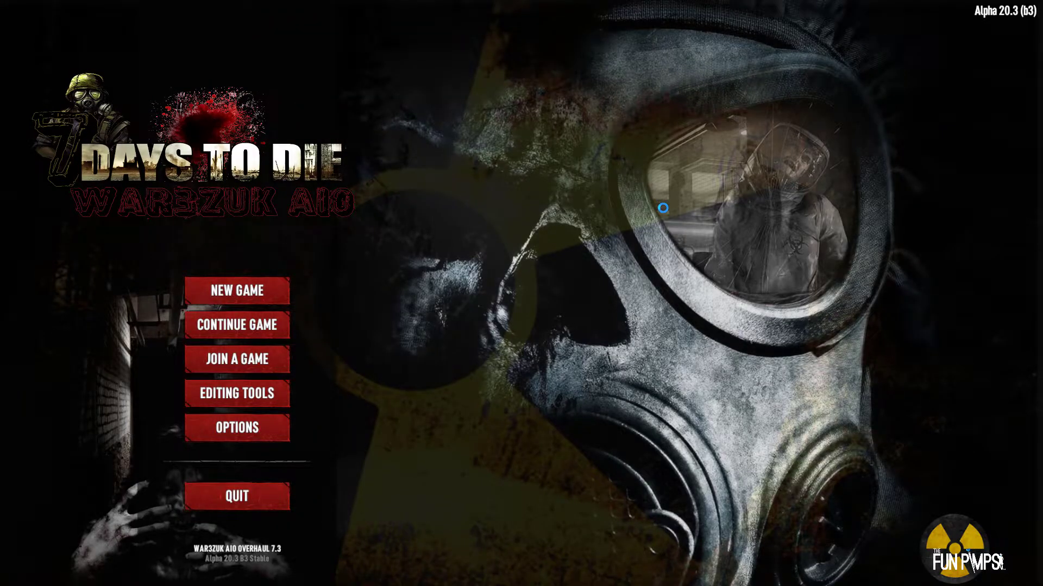
{"action": "left_click", "coordinate": [243, 406]}
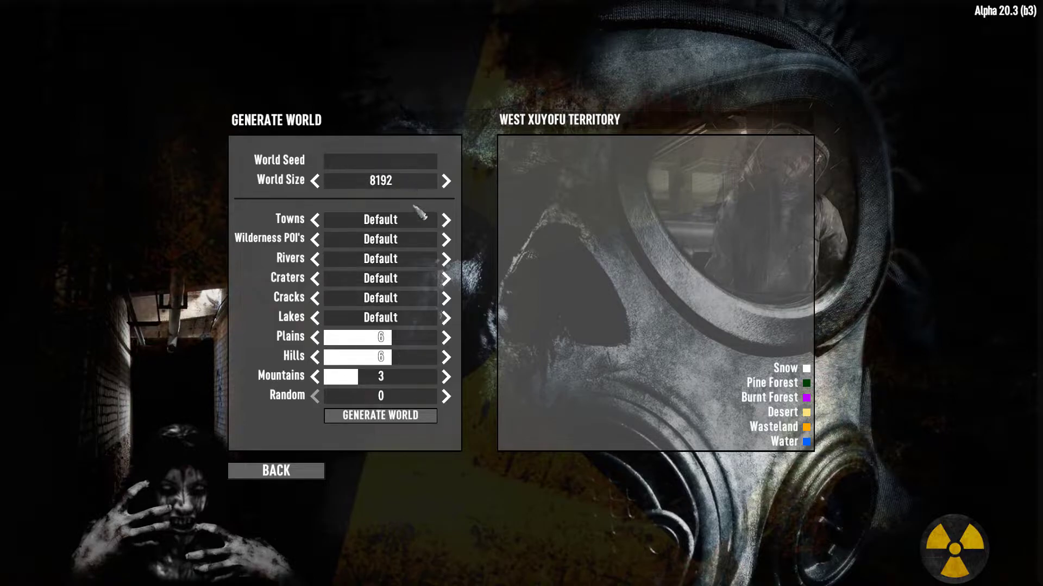
Set the world size to 11264, and set both towns and wilderness POIs to Many.
{"action": "left_click", "coordinate": [446, 181]}
{"action": "left_click", "coordinate": [444, 182]}
{"action": "left_click", "coordinate": [445, 182]}
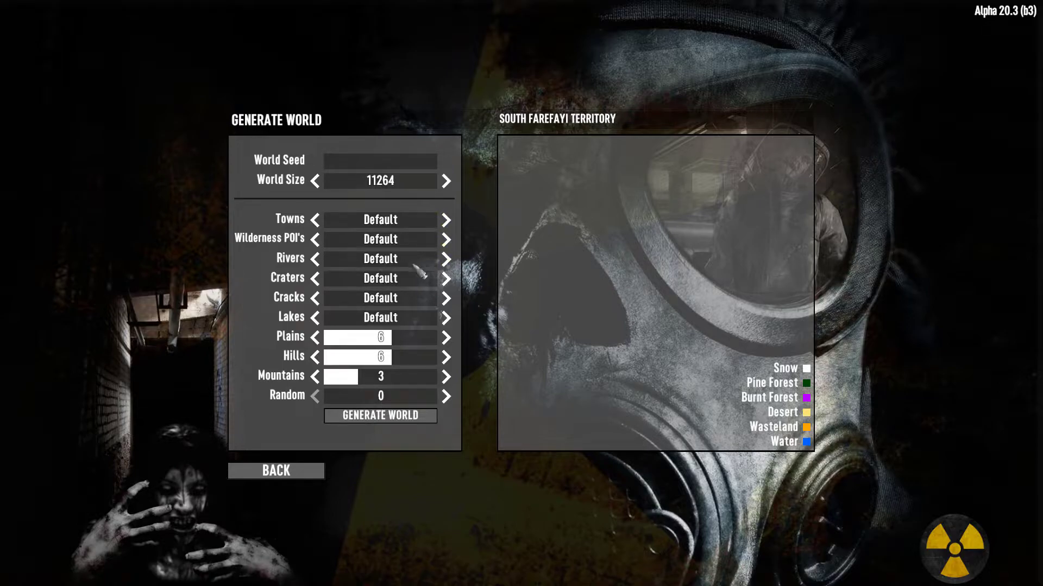
{"action": "left_click", "coordinate": [445, 220]}
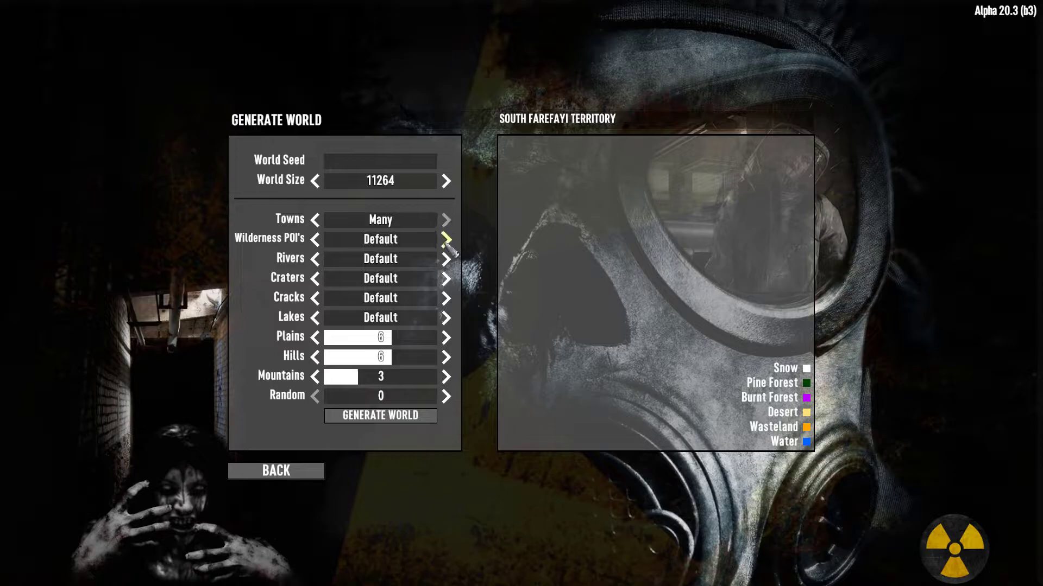
{"action": "left_click", "coordinate": [444, 240]}
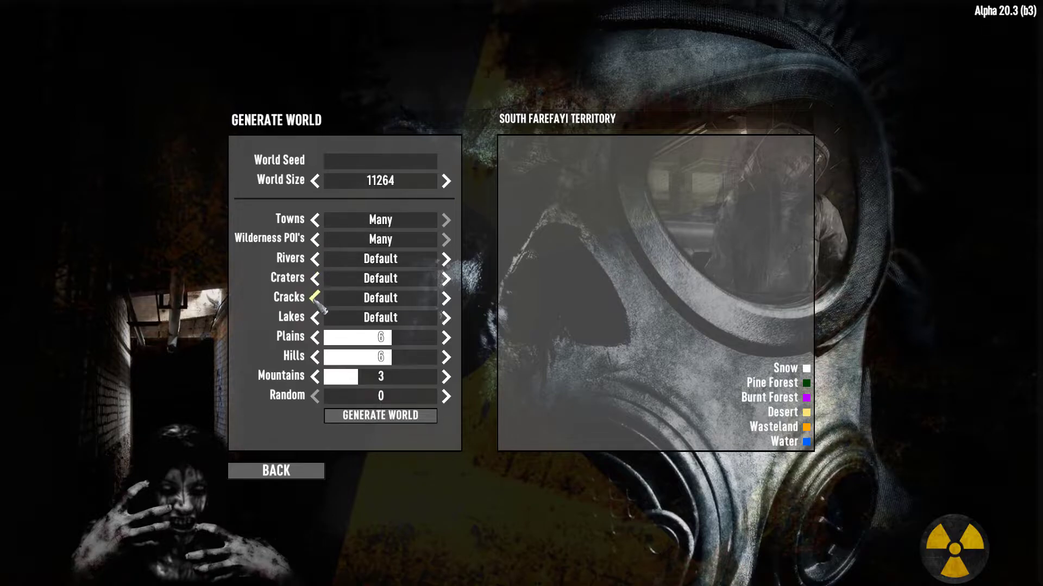
Set rivers, craters, cracks and lakes to None for the generated world.
{"action": "left_click", "coordinate": [446, 319]}
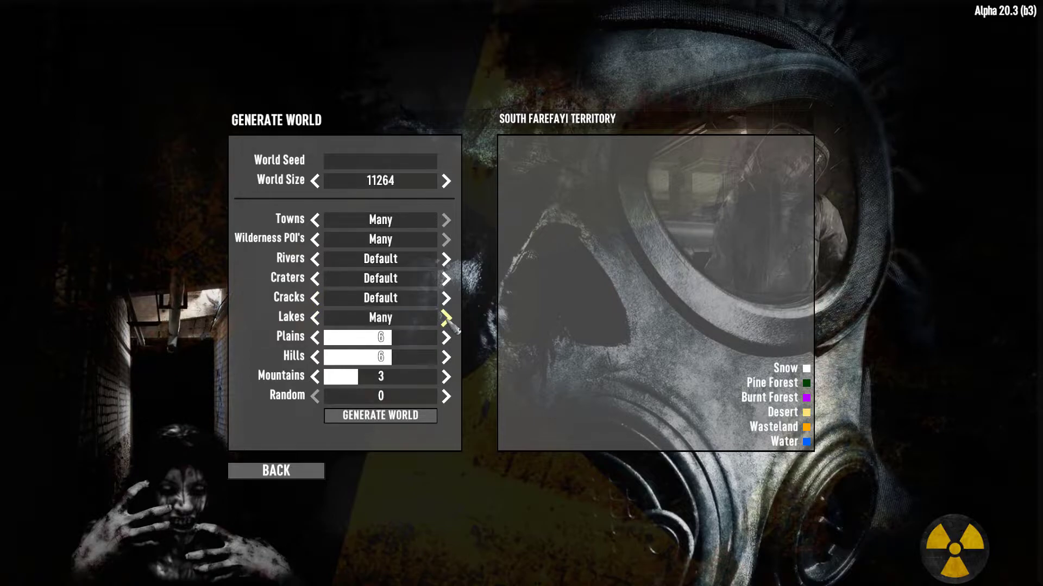
{"action": "left_click", "coordinate": [318, 319]}
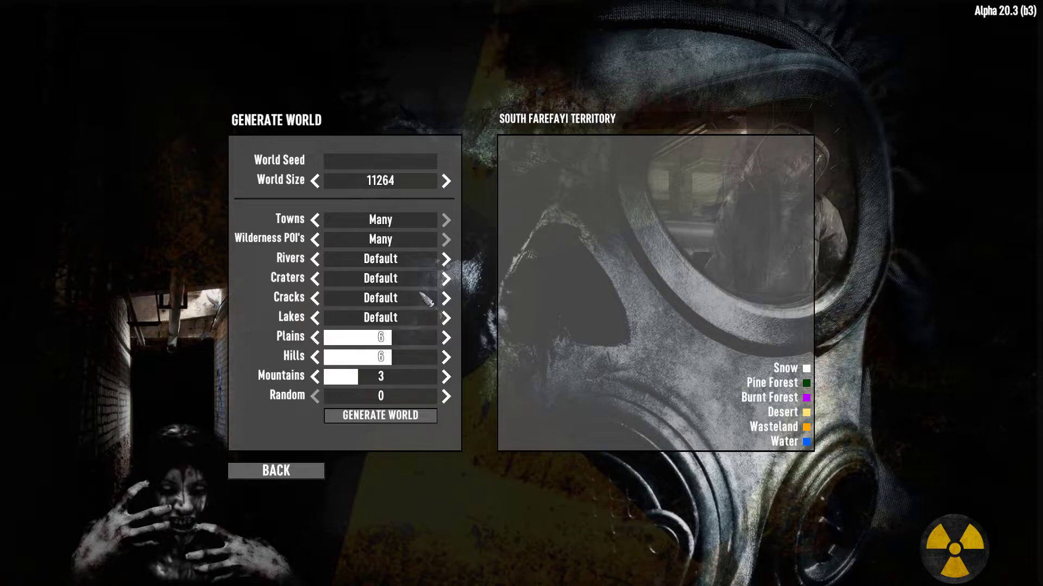
{"action": "left_click", "coordinate": [320, 261]}
{"action": "left_click", "coordinate": [319, 261]}
{"action": "left_click", "coordinate": [321, 281]}
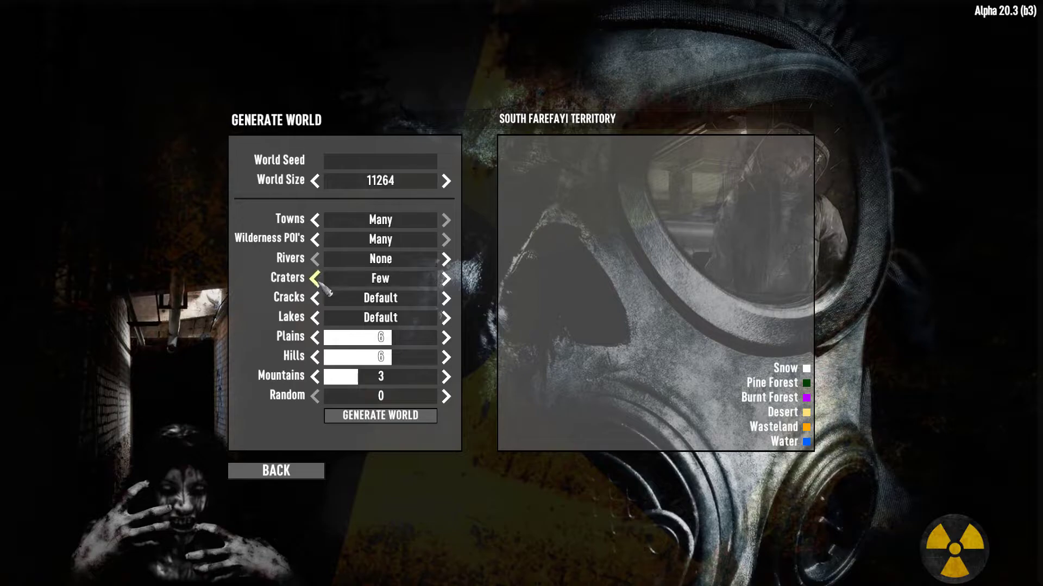
{"action": "left_click", "coordinate": [318, 281]}
{"action": "left_click", "coordinate": [319, 299]}
{"action": "left_click", "coordinate": [318, 300]}
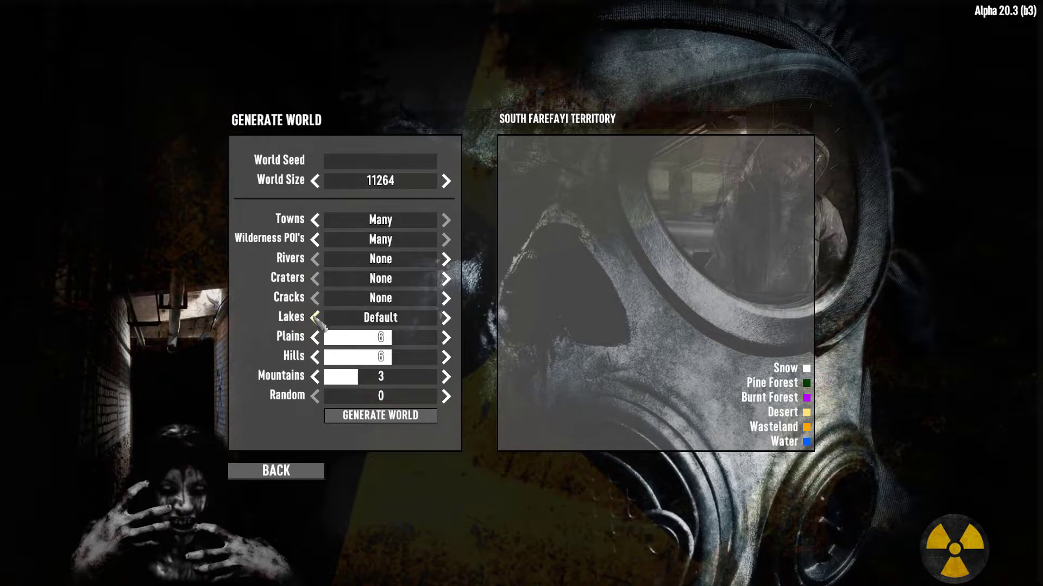
{"action": "left_click", "coordinate": [316, 320]}
{"action": "left_click", "coordinate": [316, 319]}
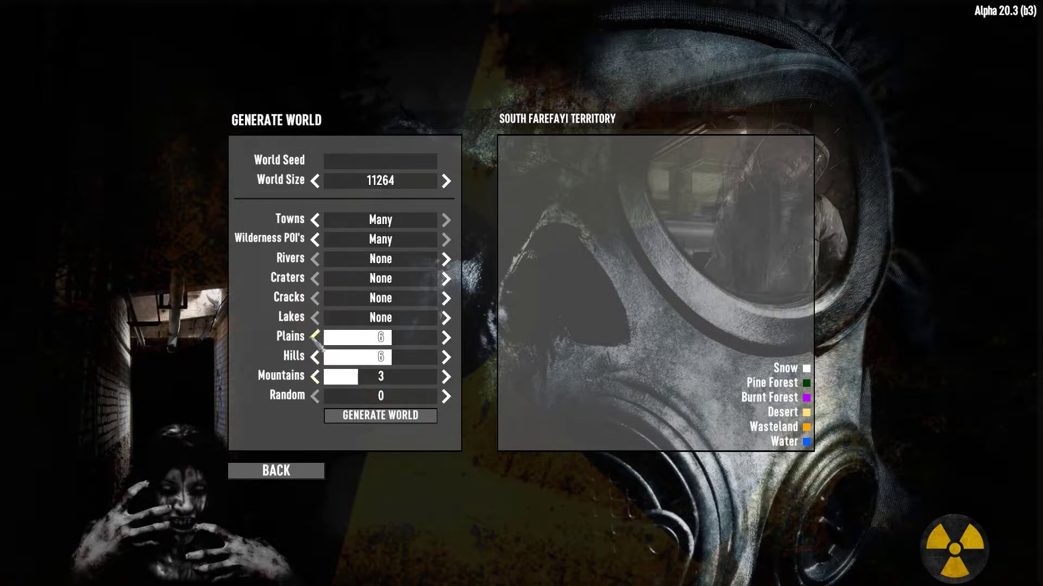
Reduce both the plains and hills amounts to 0.
{"action": "left_click", "coordinate": [316, 338]}
{"action": "left_click", "coordinate": [316, 338]}
{"action": "left_click", "coordinate": [316, 338]}
{"action": "left_click", "coordinate": [316, 337]}
{"action": "left_click", "coordinate": [316, 338]}
{"action": "left_click", "coordinate": [316, 337]}
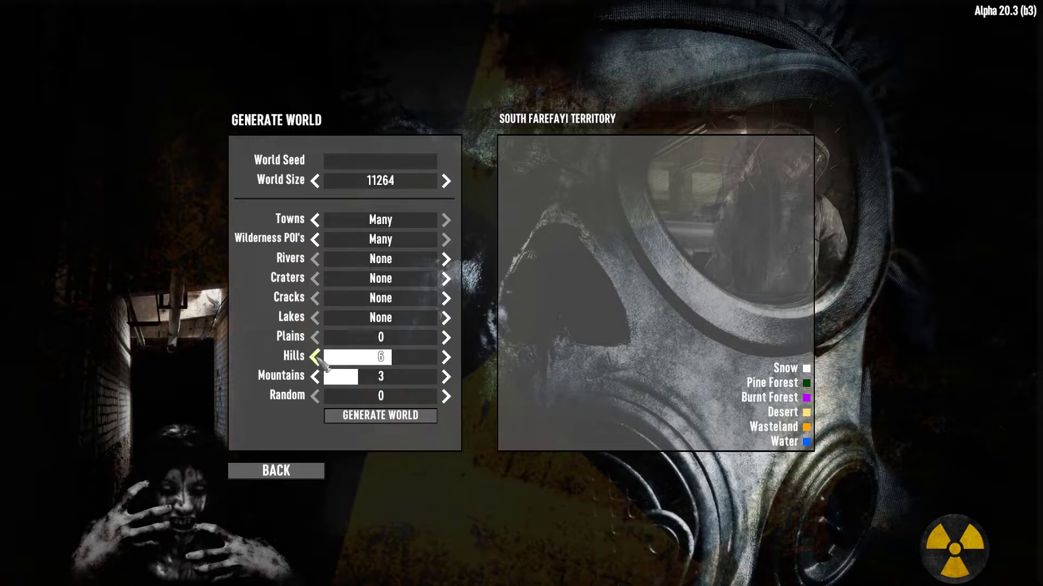
{"action": "left_click", "coordinate": [316, 358]}
{"action": "left_click", "coordinate": [316, 357]}
{"action": "left_click", "coordinate": [316, 357]}
{"action": "left_click", "coordinate": [316, 357]}
{"action": "left_click", "coordinate": [316, 357]}
{"action": "left_click", "coordinate": [316, 358]}
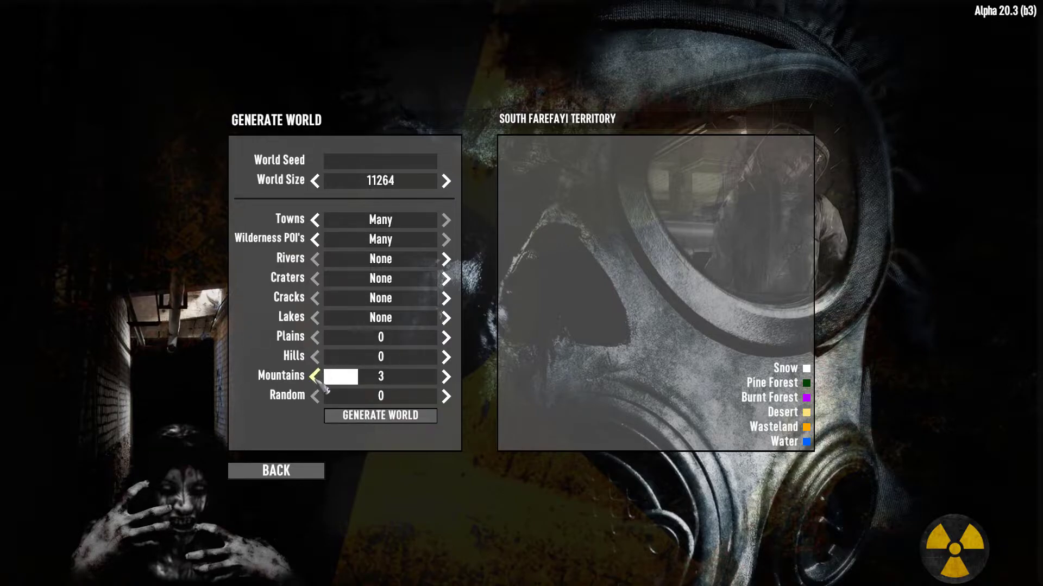
Set the mountains amount to 0.
{"action": "left_click", "coordinate": [316, 377]}
{"action": "left_click", "coordinate": [316, 377]}
{"action": "left_click", "coordinate": [316, 376]}
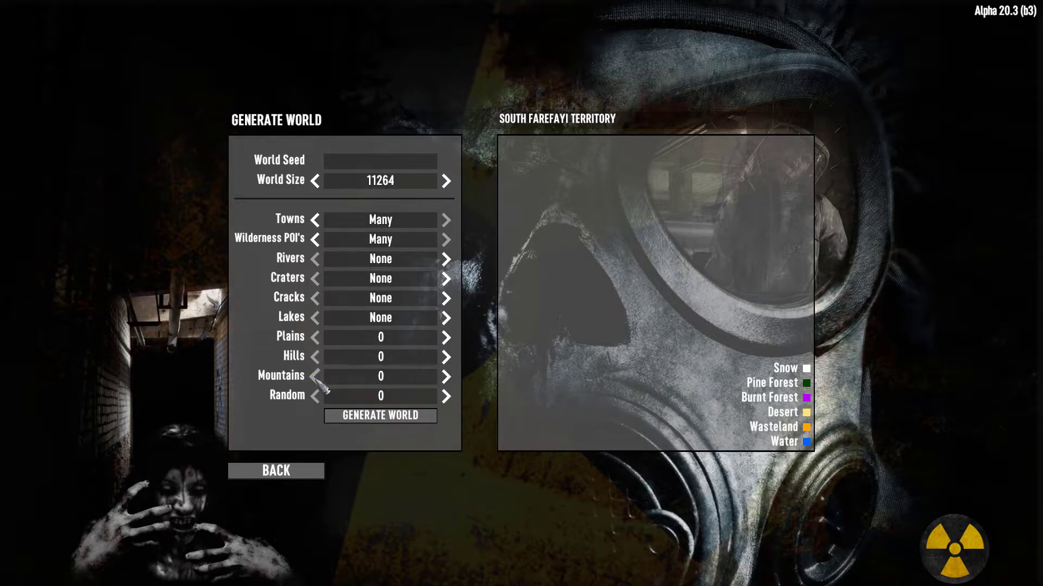
{"action": "left_click", "coordinate": [445, 378]}
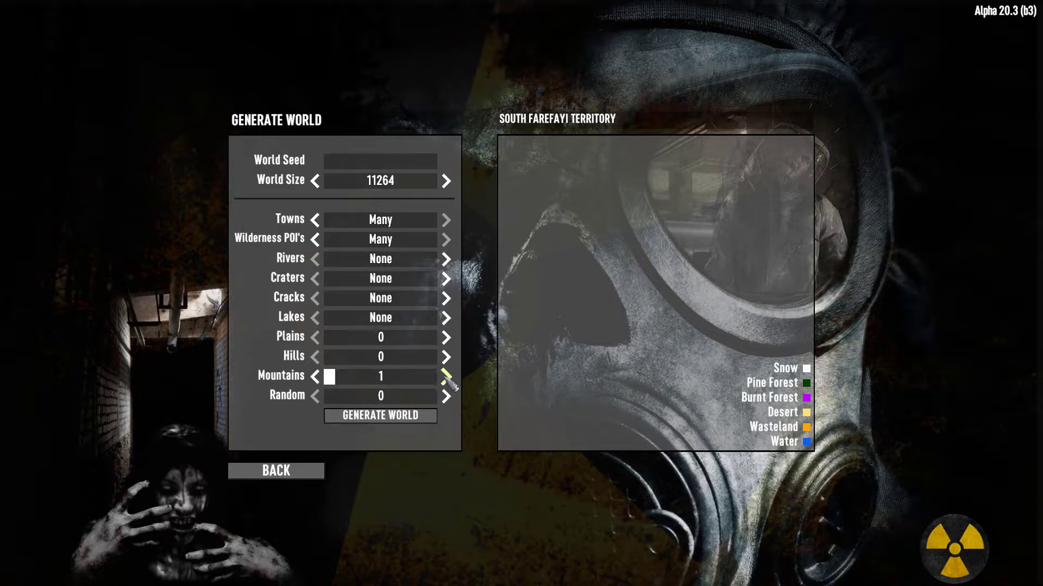
{"action": "left_click", "coordinate": [316, 377]}
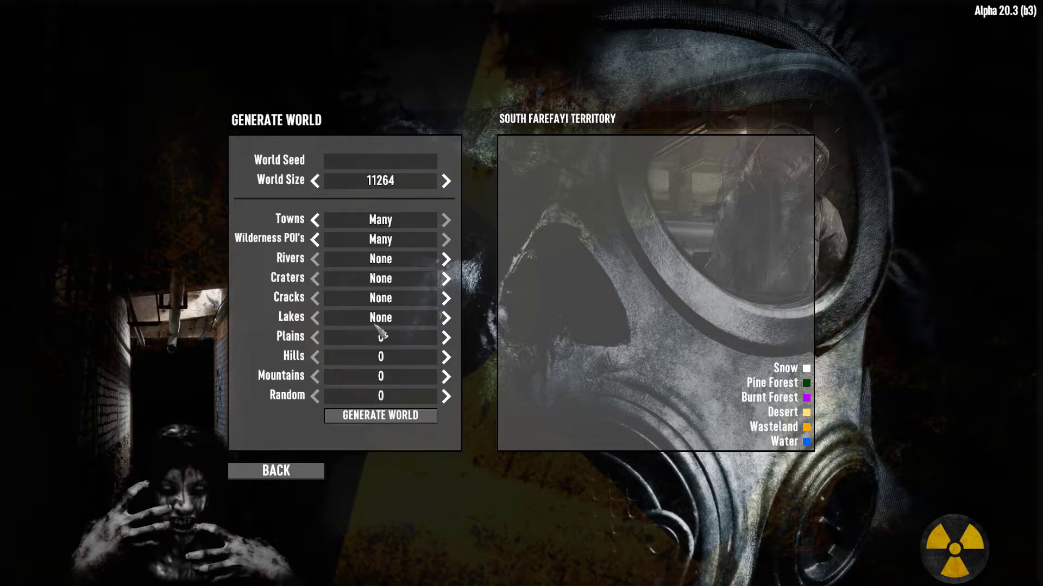
Set the world seed to War3zuk for the generated world.
{"action": "left_click", "coordinate": [368, 162]}
{"action": "type", "text": "Wa"}
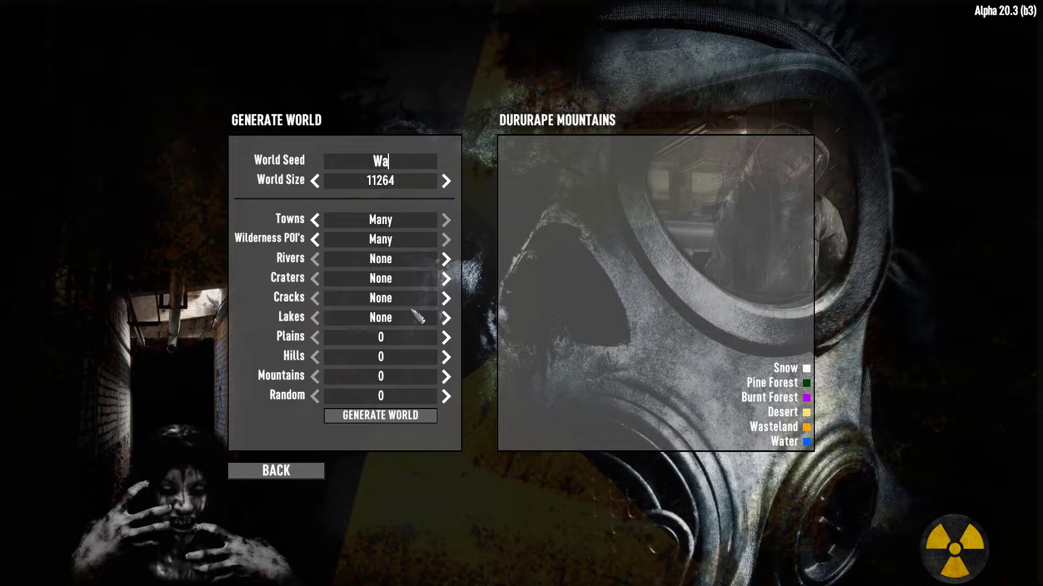
{"action": "type", "text": "r3z"}
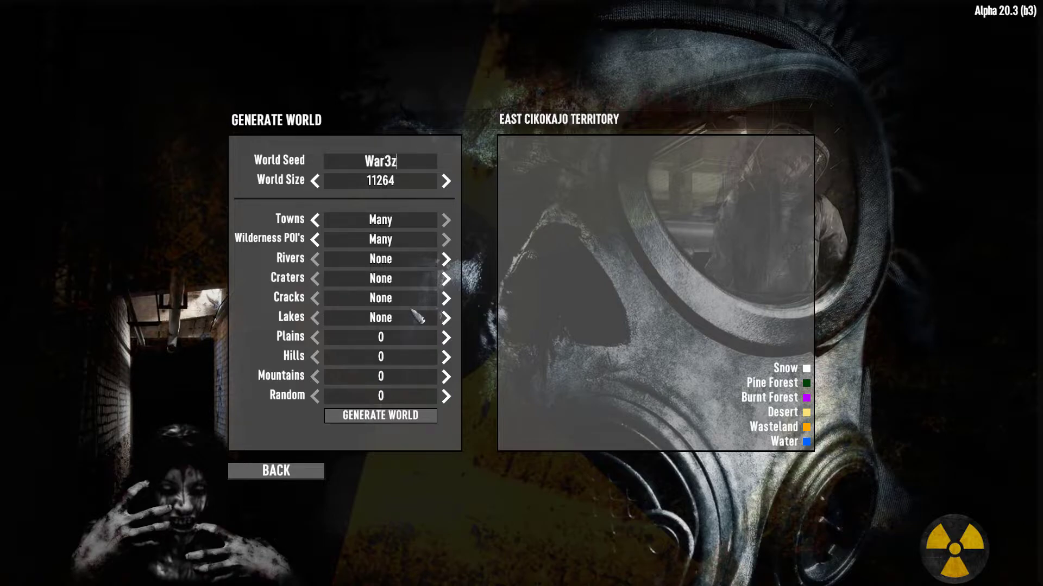
{"action": "type", "text": "uk"}
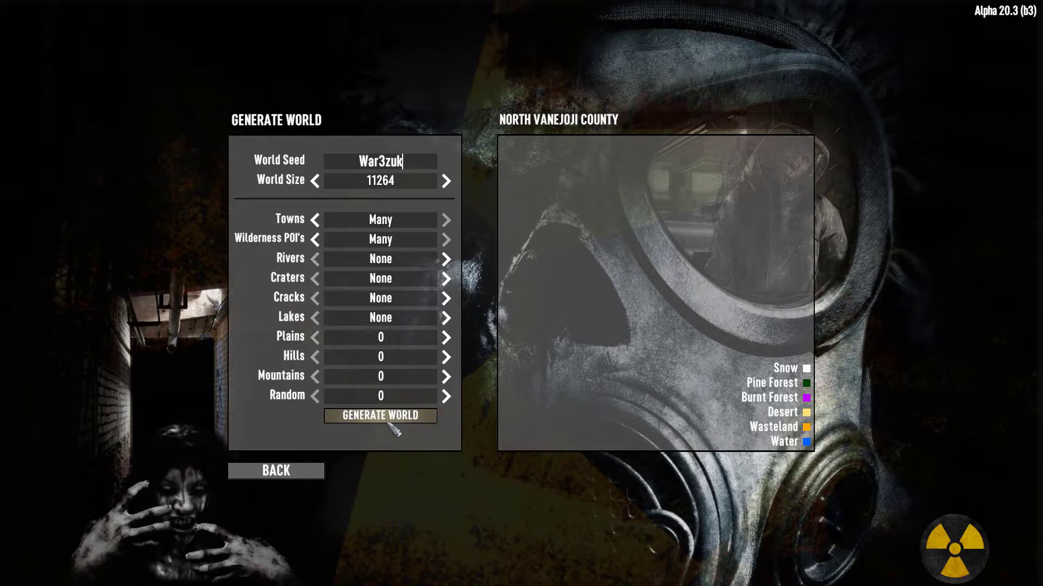
{"action": "left_click", "coordinate": [315, 182]}
{"action": "left_click", "coordinate": [315, 181]}
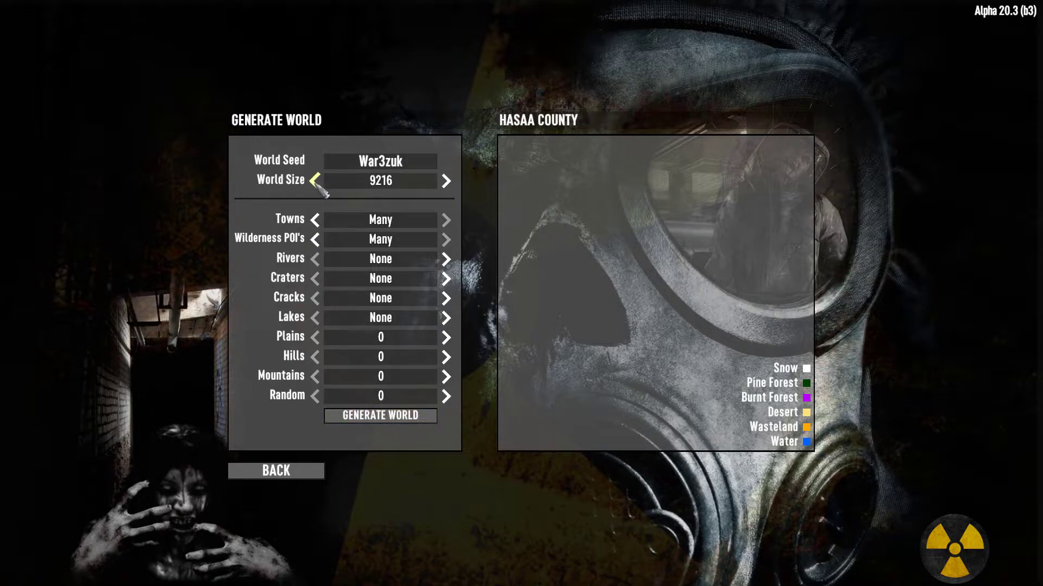
{"action": "left_click", "coordinate": [315, 182]}
{"action": "left_click", "coordinate": [315, 182]}
{"action": "left_click", "coordinate": [315, 182]}
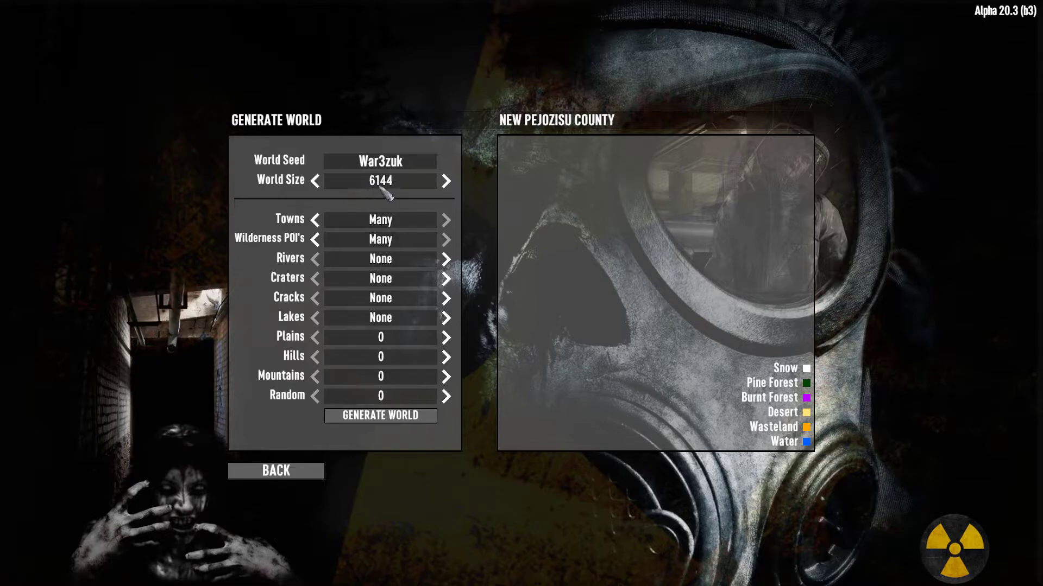
{"action": "left_click", "coordinate": [446, 181]}
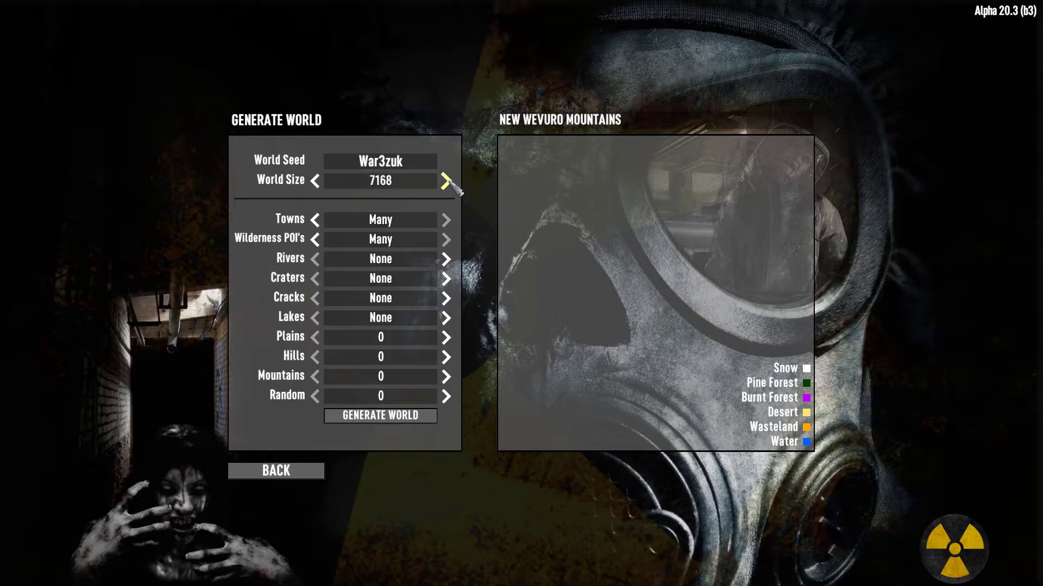
{"action": "left_click", "coordinate": [446, 181]}
{"action": "left_click", "coordinate": [447, 181]}
{"action": "left_click", "coordinate": [446, 182]}
{"action": "left_click", "coordinate": [446, 181]}
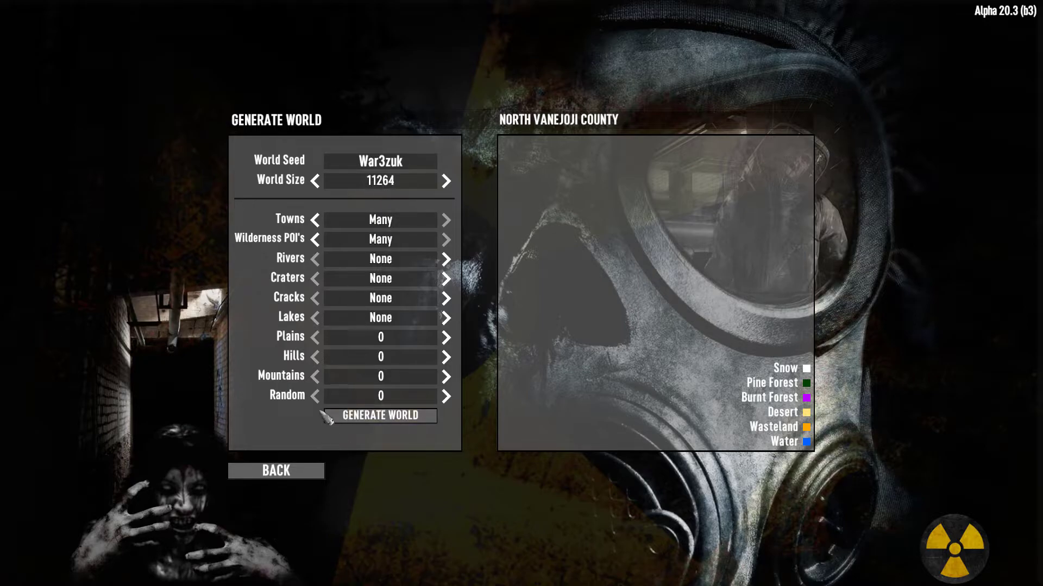
Set the world size to 6144 and generate the world.
{"action": "left_click", "coordinate": [316, 181]}
{"action": "left_click", "coordinate": [316, 181]}
{"action": "left_click", "coordinate": [315, 181]}
{"action": "left_click", "coordinate": [316, 181]}
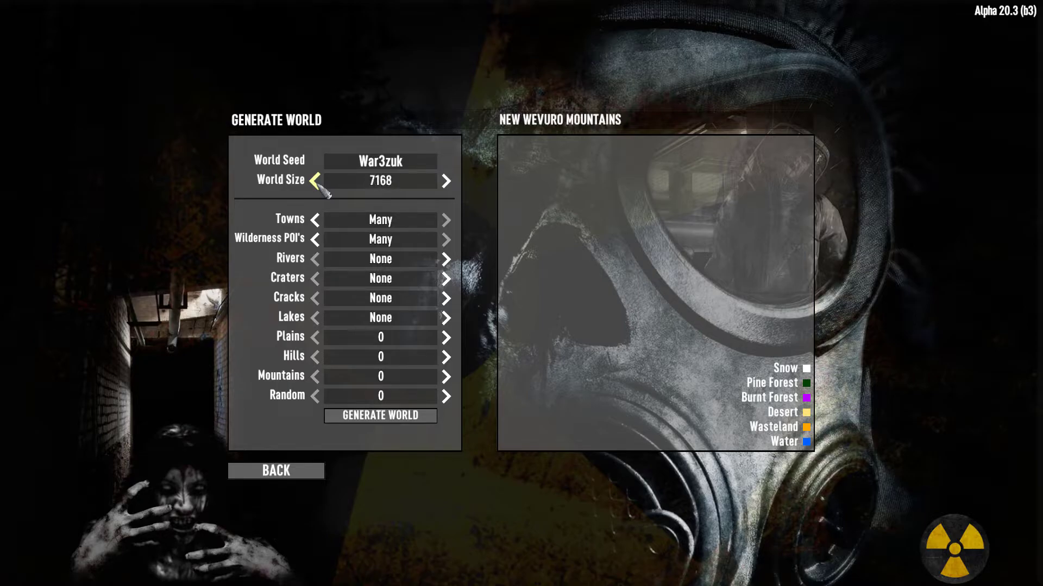
{"action": "left_click", "coordinate": [315, 181]}
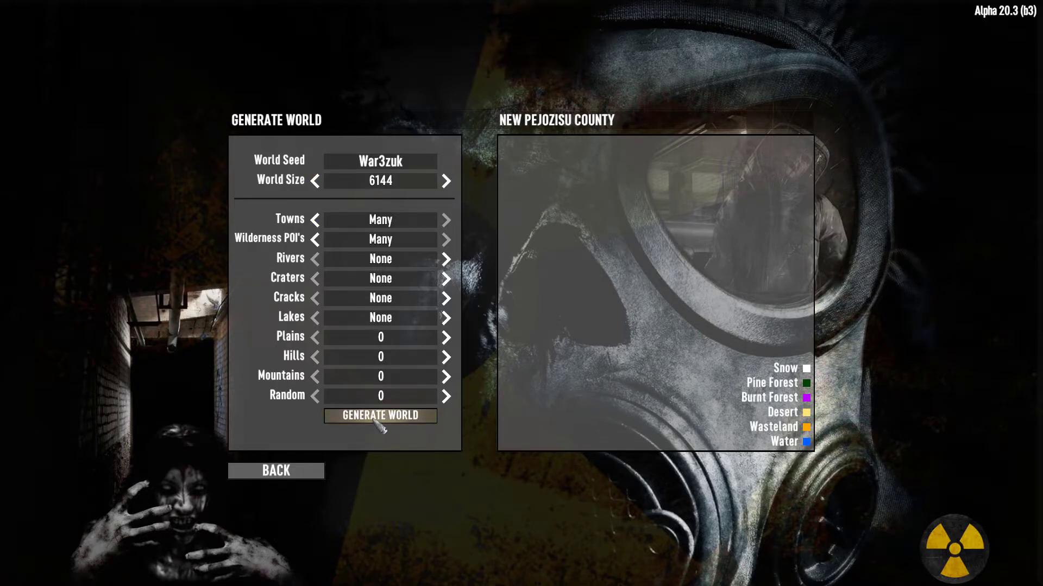
{"action": "left_click", "coordinate": [375, 421]}
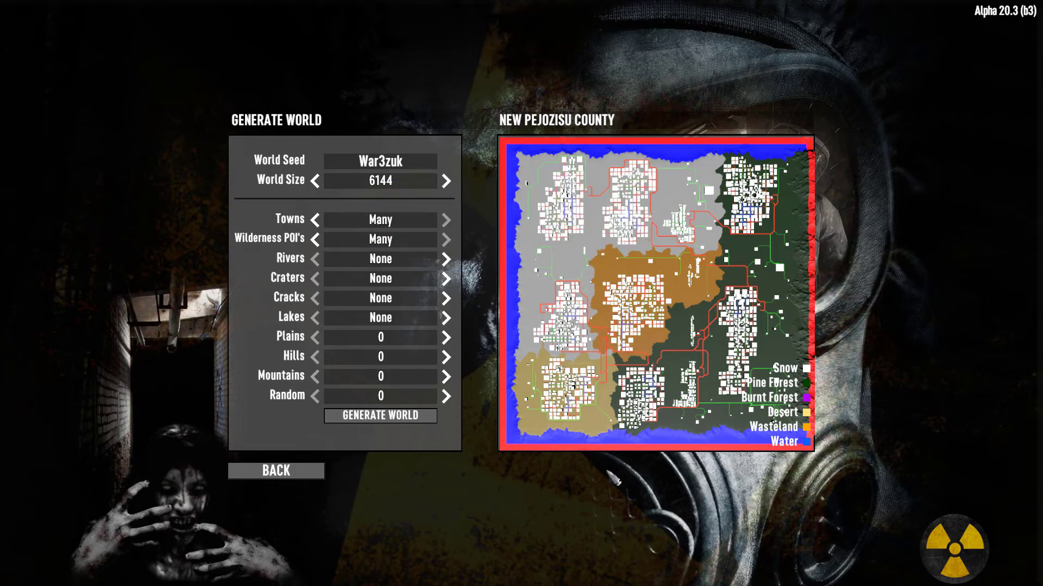
Leave the world generator and set up a new game using the New Pejozisu County world.
{"action": "left_click", "coordinate": [295, 477]}
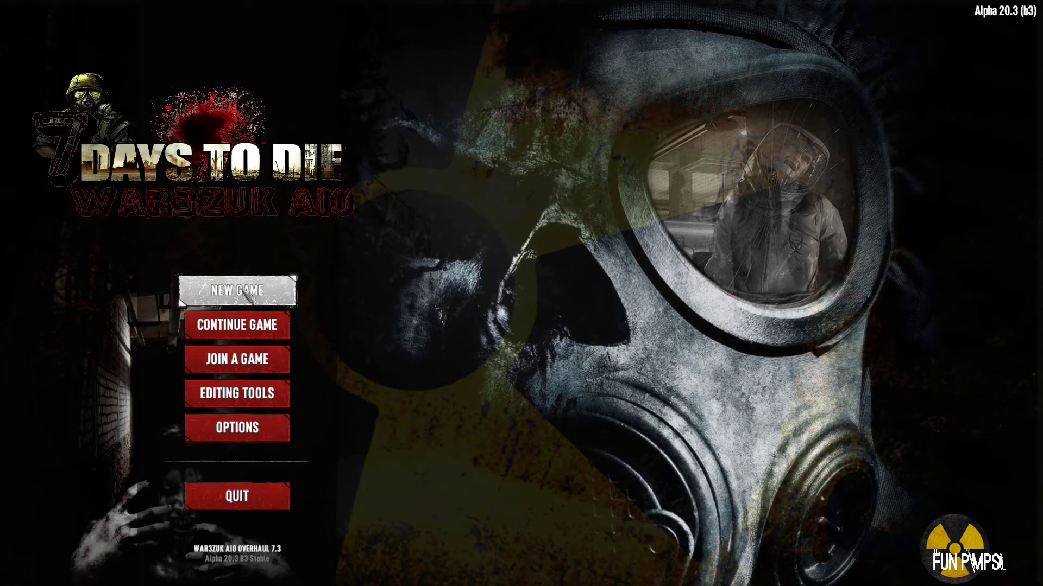
{"action": "left_click", "coordinate": [245, 294]}
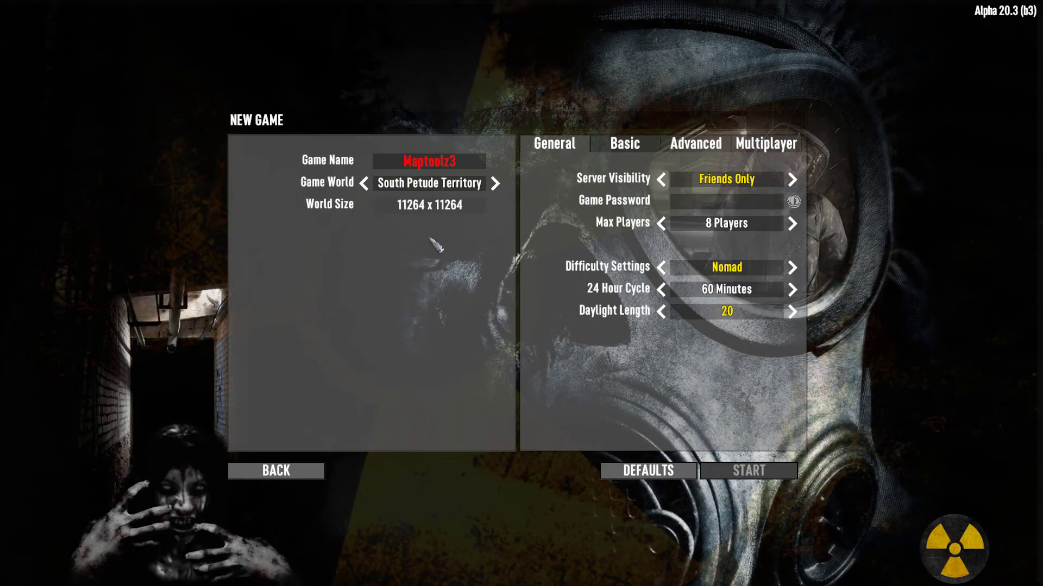
{"action": "left_click", "coordinate": [494, 184]}
{"action": "left_click", "coordinate": [365, 185]}
{"action": "left_click", "coordinate": [366, 186]}
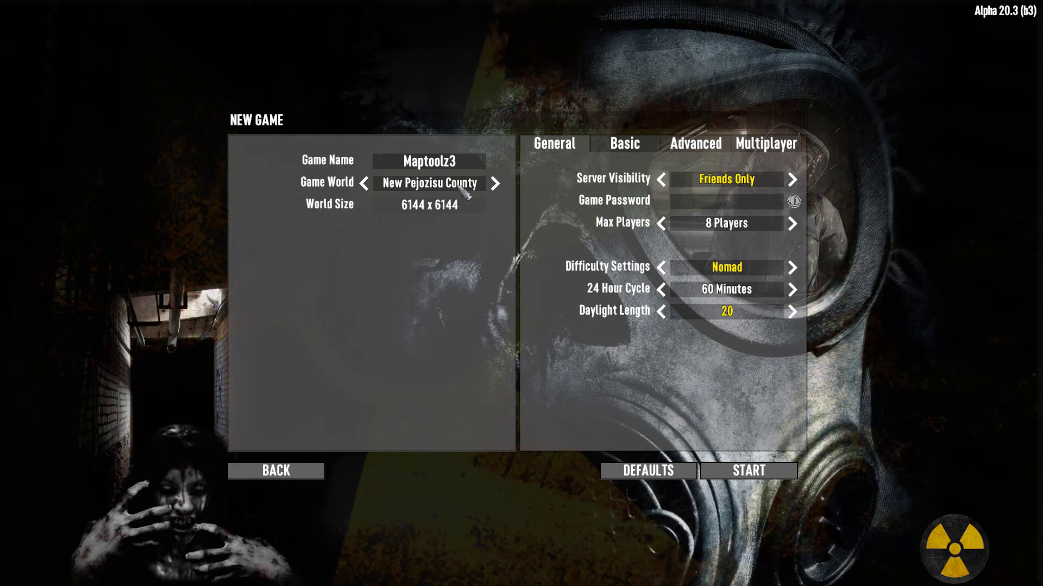
Rename the new game as Mynewmap.
{"action": "left_click", "coordinate": [465, 163]}
{"action": "key", "text": "BackSpace"}
{"action": "key", "text": "BackSpace"}
{"action": "key", "text": "BackSpace"}
{"action": "key", "text": "BackSpace"}
{"action": "key", "text": "BackSpace"}
{"action": "key", "text": "BackSpace"}
{"action": "key", "text": "BackSpace"}
{"action": "key", "text": "BackSpace"}
{"action": "key", "text": "BackSpace"}
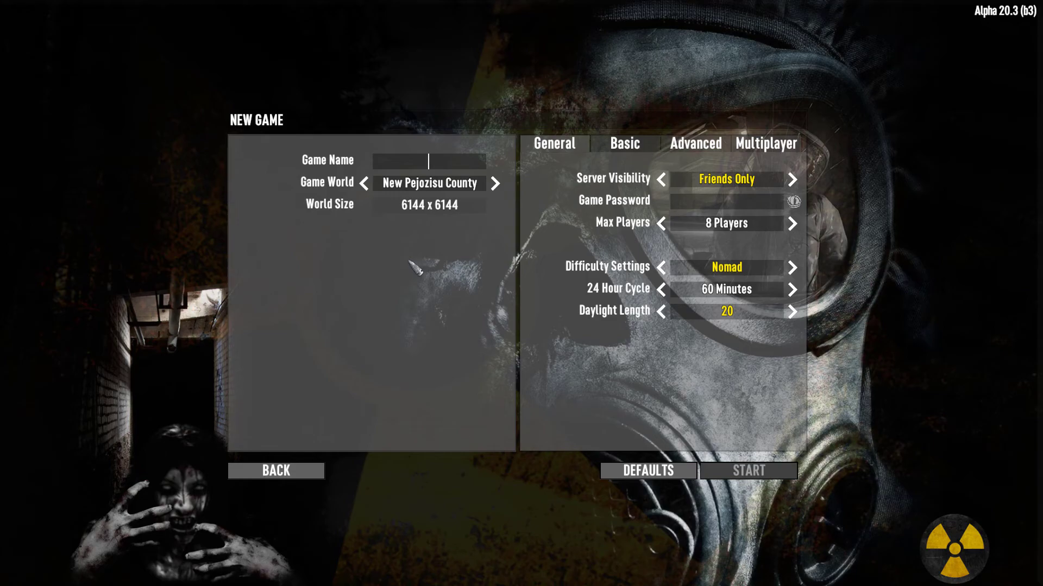
{"action": "type", "text": "Mynewmap"}
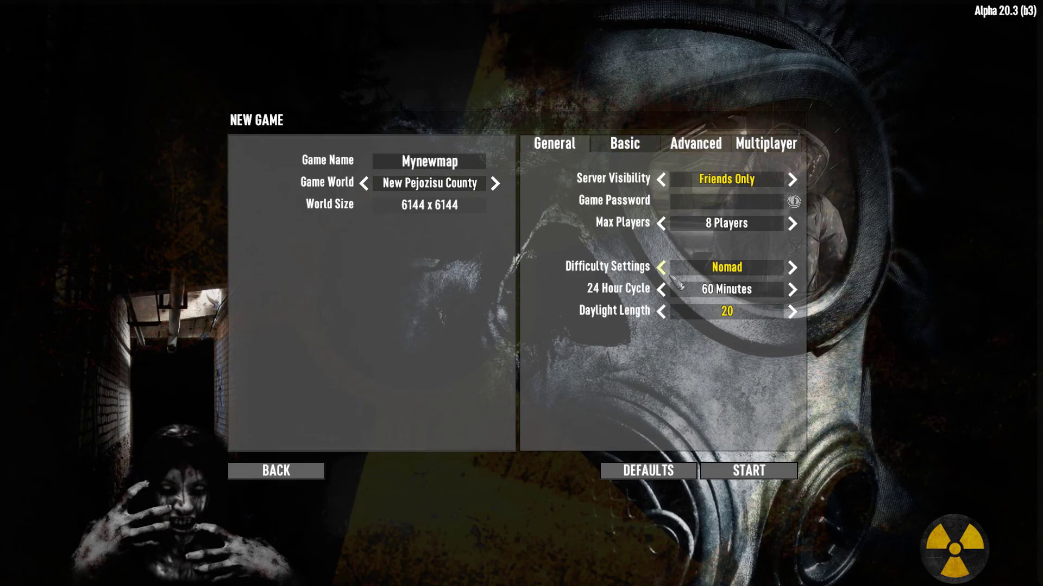
Display the new game's basic settings for blood moons and zombies.
{"action": "left_click", "coordinate": [692, 154]}
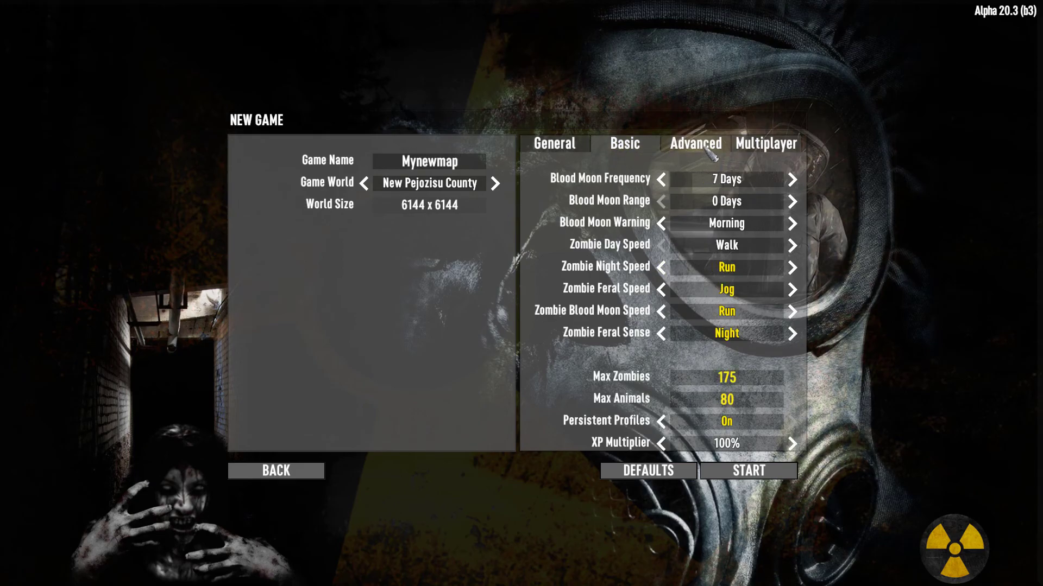